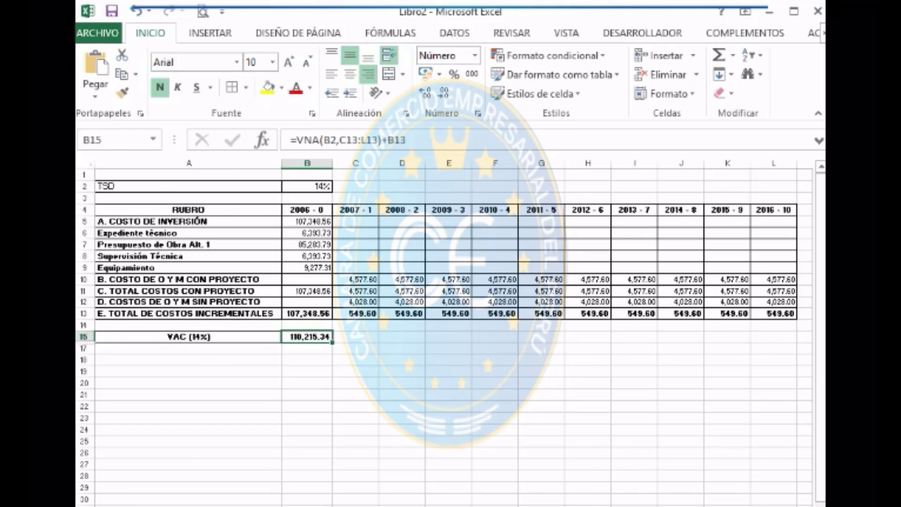
Replace the VAC (14%) formula in B15 with =VNA(B2,C13:L13)+B13, after clearing the cell.
key(Delete)
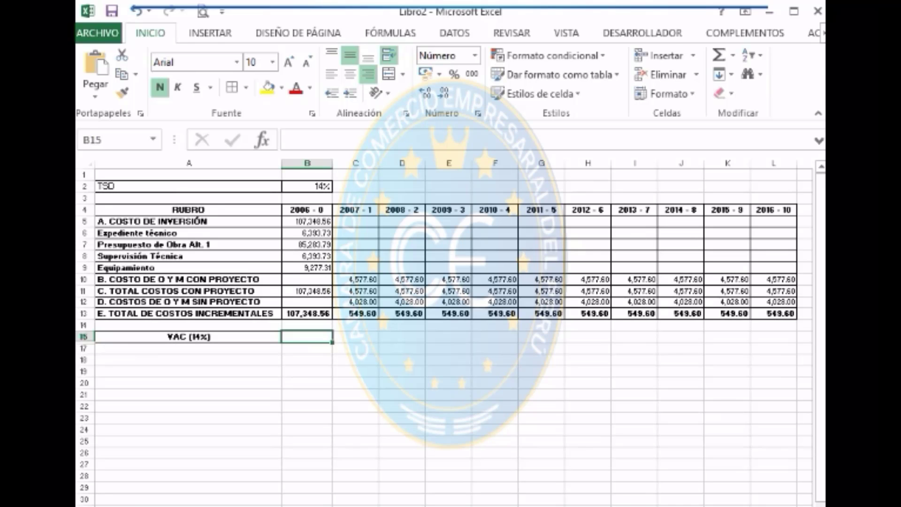
text(=)
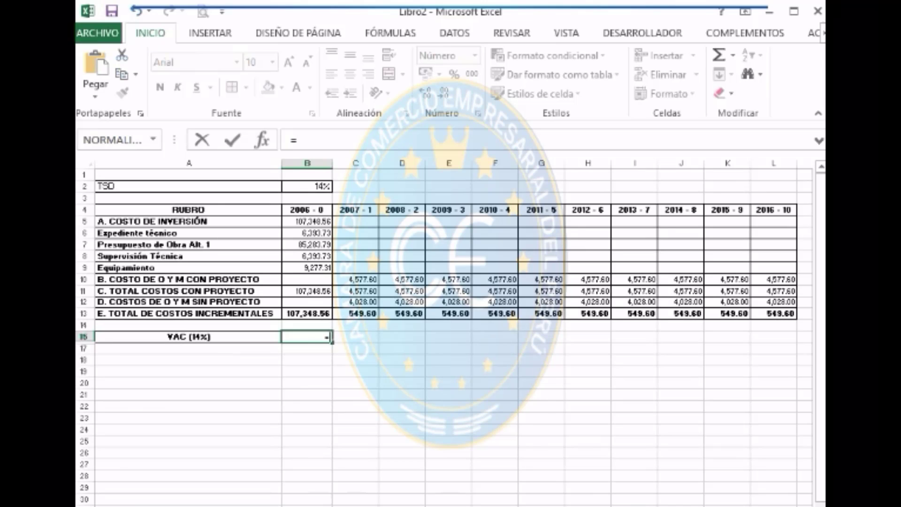
text(VNA)
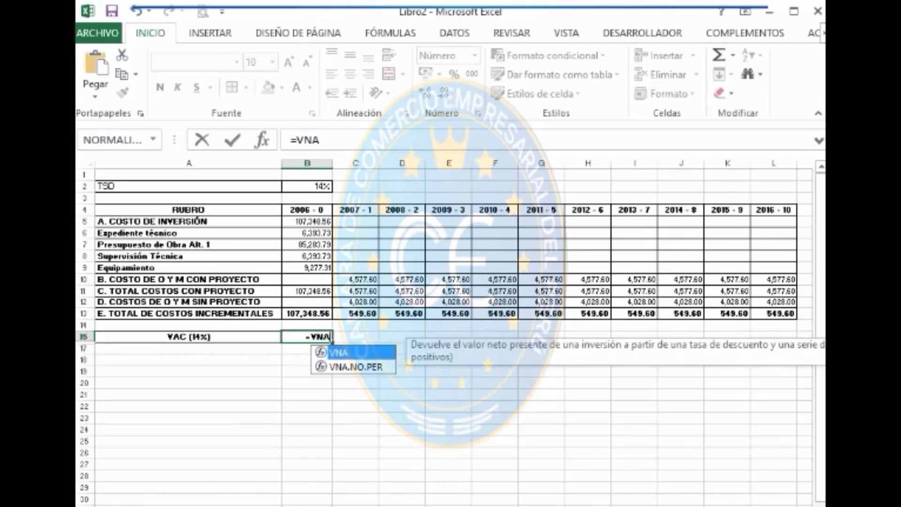
text(()
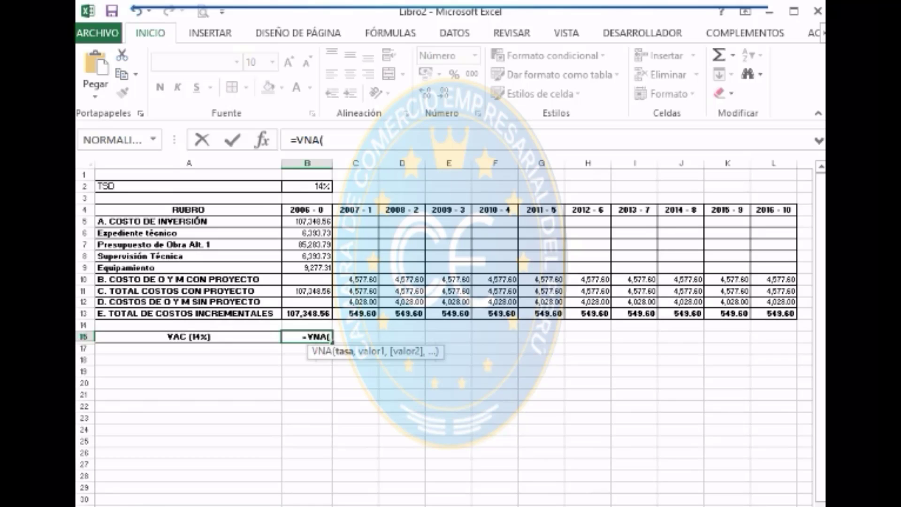
click(307, 186)
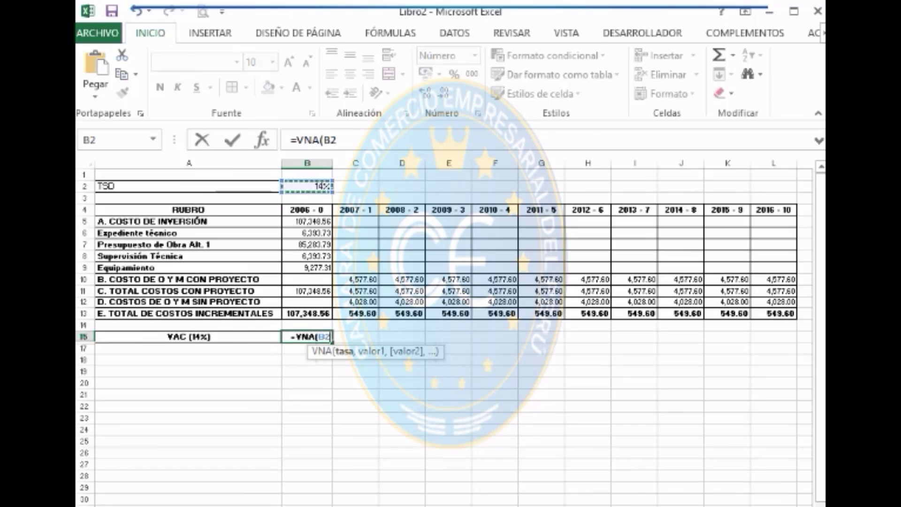
text(,)
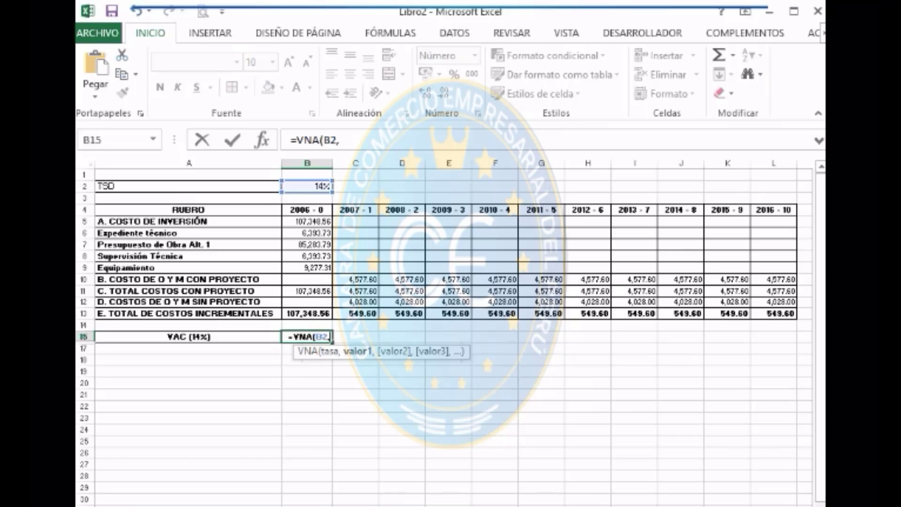
drag(357, 313, 795, 315)
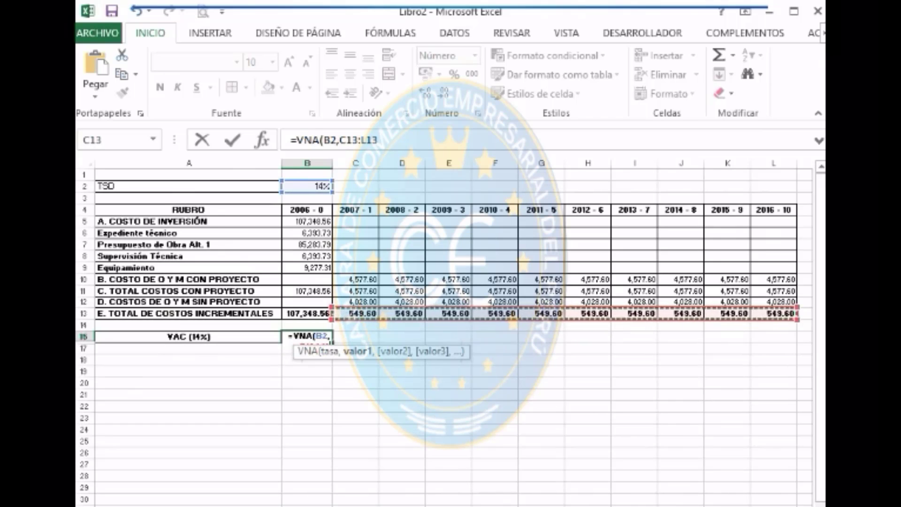
text())
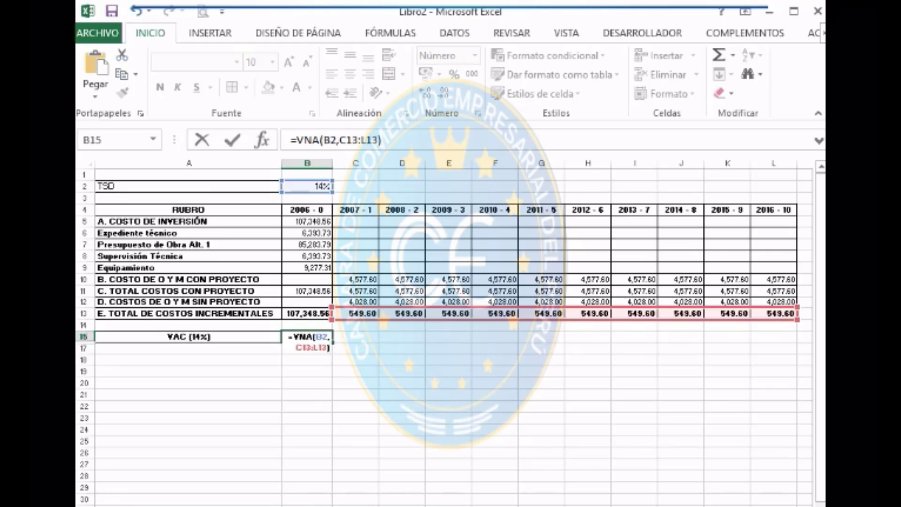
text(+)
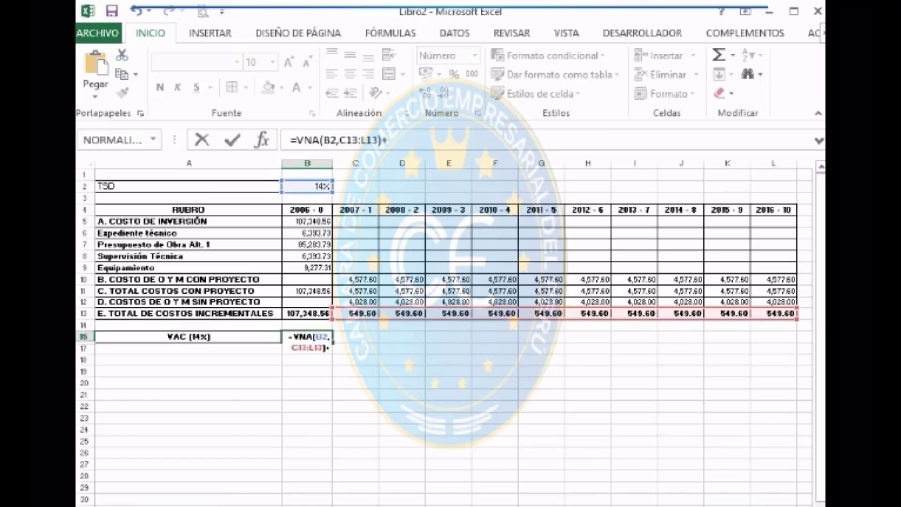
click(307, 313)
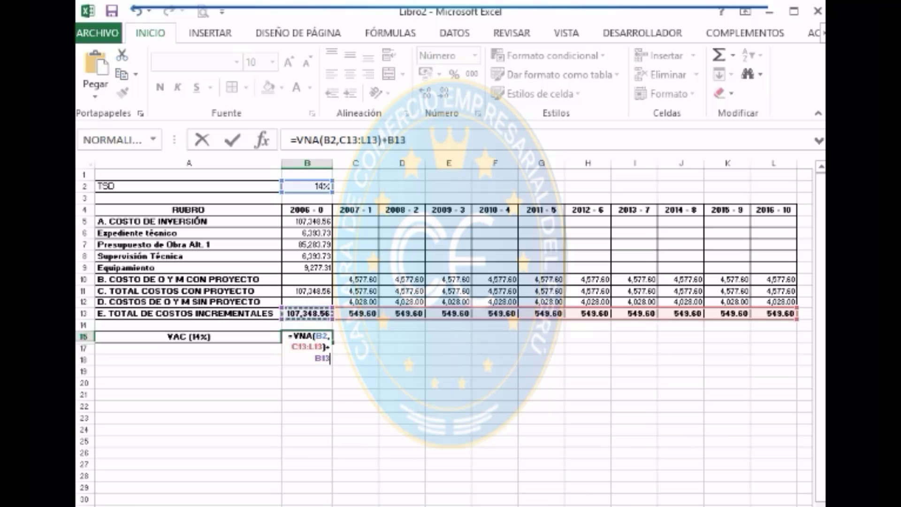
key(ctrl+Return)
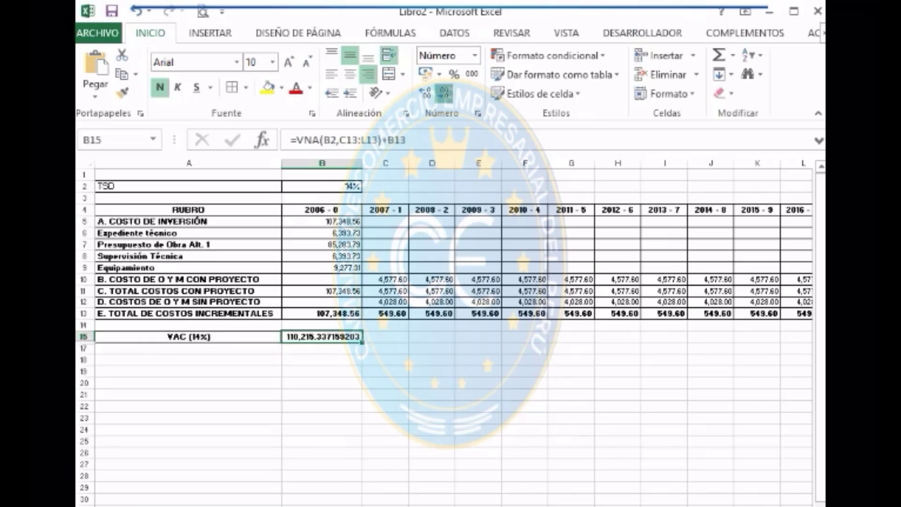
Reduce the VAC result in B15 to two decimal places.
click(444, 92)
click(443, 93)
click(443, 93)
click(443, 93)
click(444, 93)
click(443, 93)
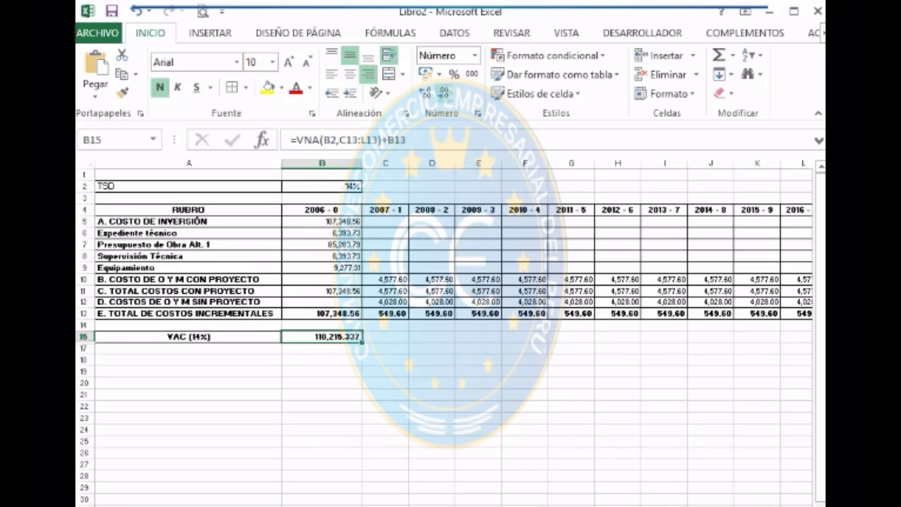
click(444, 93)
Enter the label IE in A17 below VAC, centred horizontally and in bold.
key(Down)
key(Left)
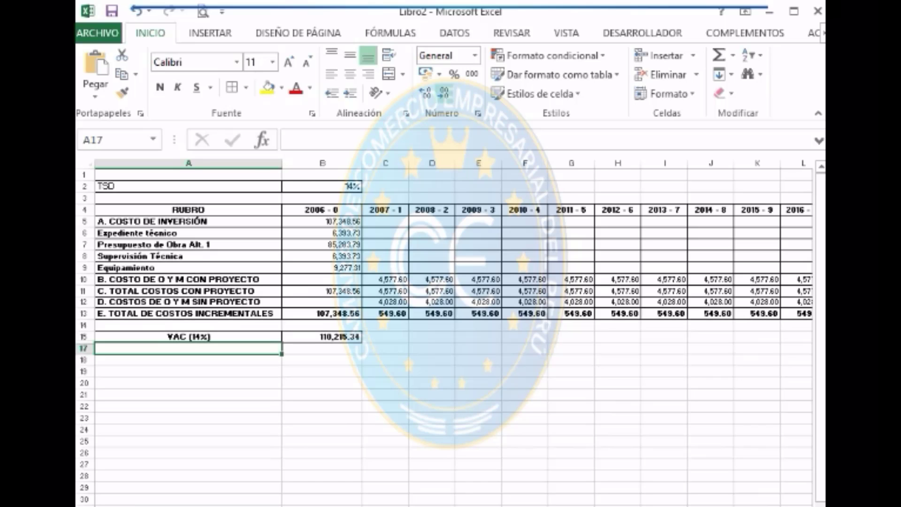
key(F2)
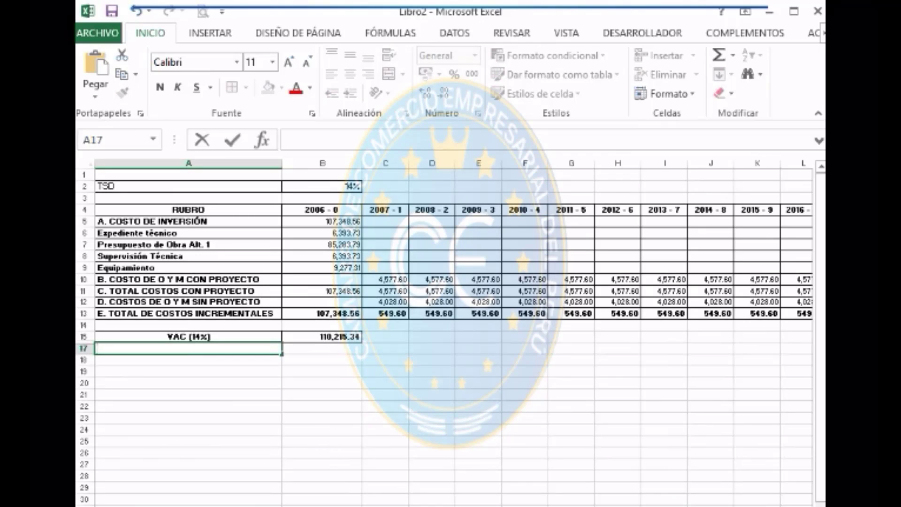
text(IE)
key(BackSpace)
key(BackSpace)
text(=)
key(BackSpace)
text(IE)
key(Return)
key(Up)
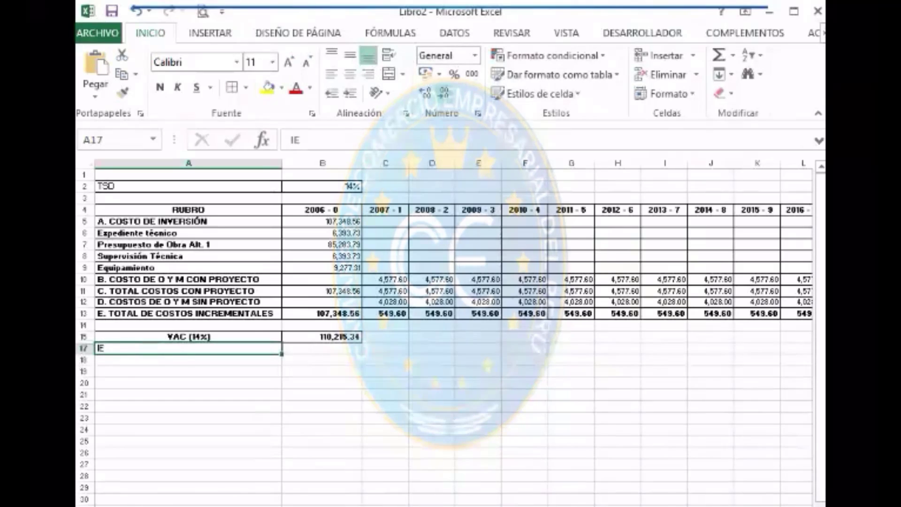
click(350, 74)
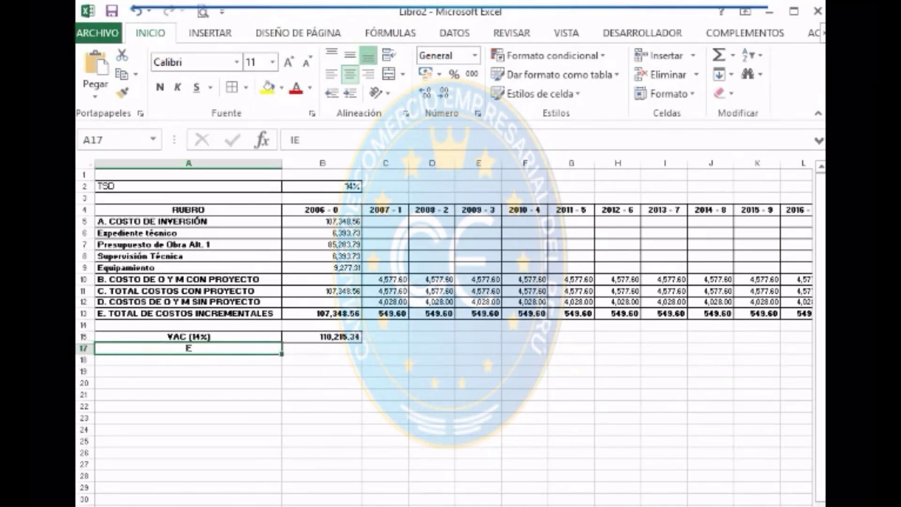
key(ctrl+n)
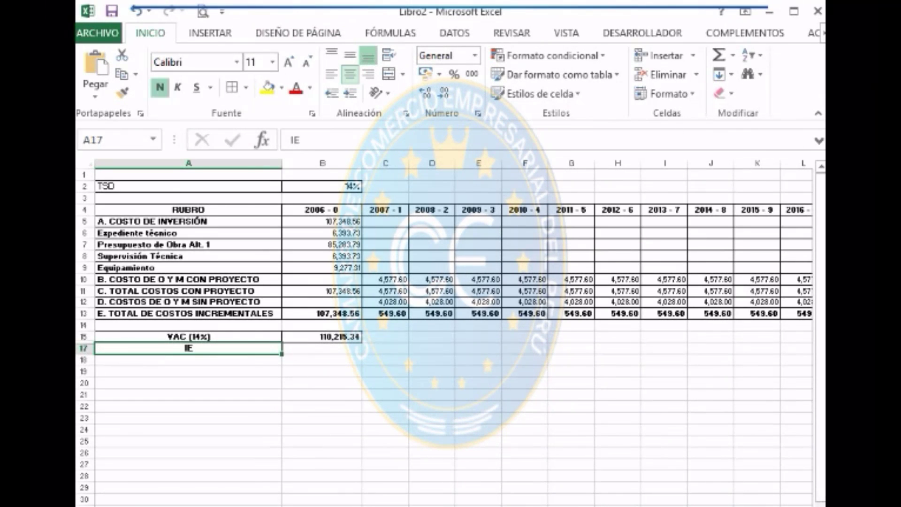
Enter 20000 in B17 as the IE value.
click(321, 348)
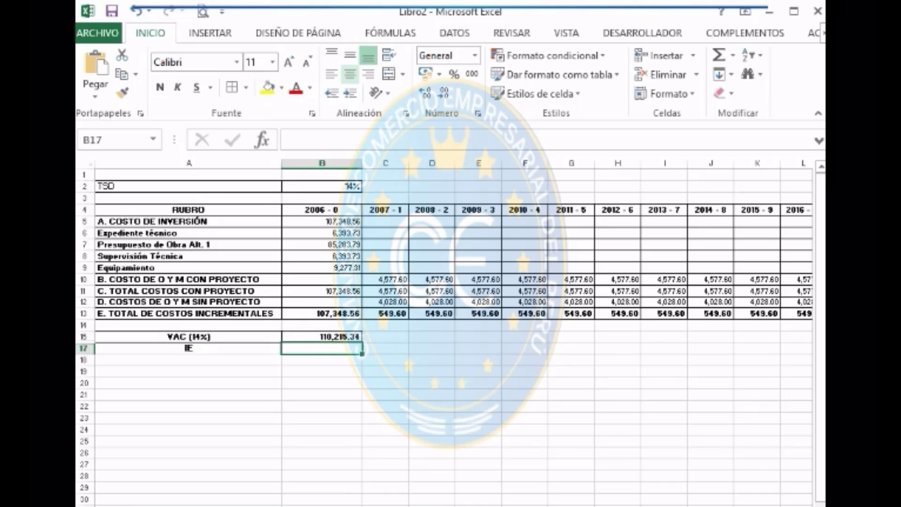
text(20000)
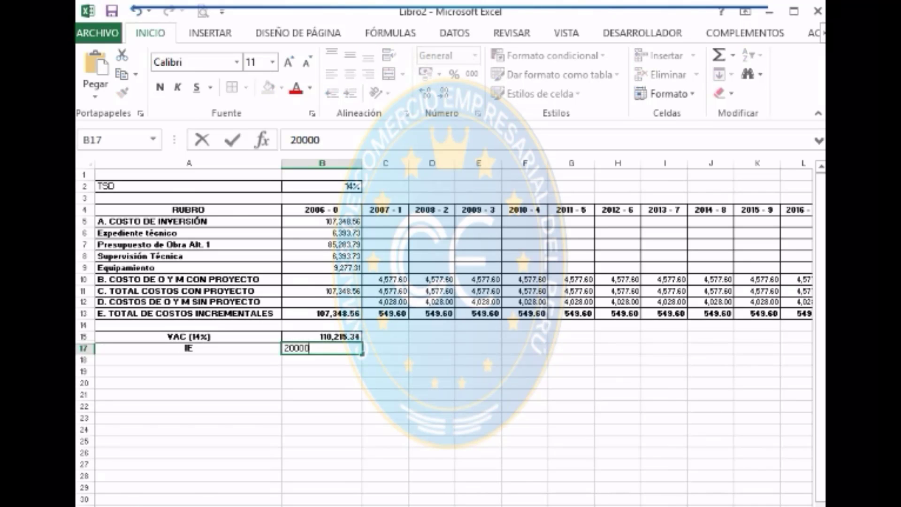
key(Return)
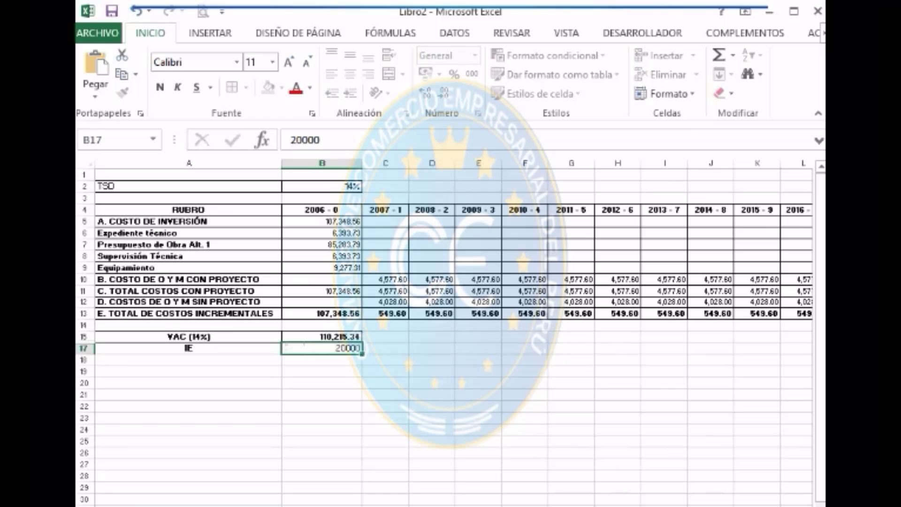
key(Up)
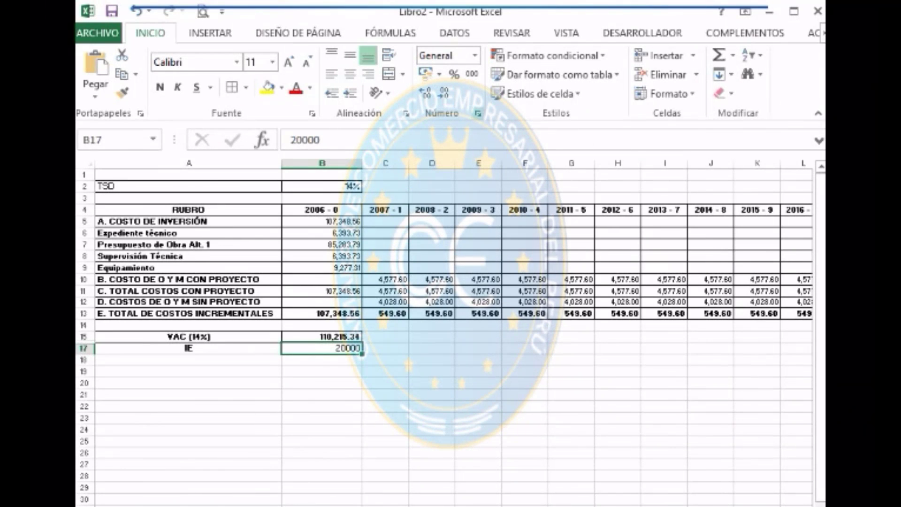
Copy the cell formatting of B11 onto the IE value in B17.
click(322, 291)
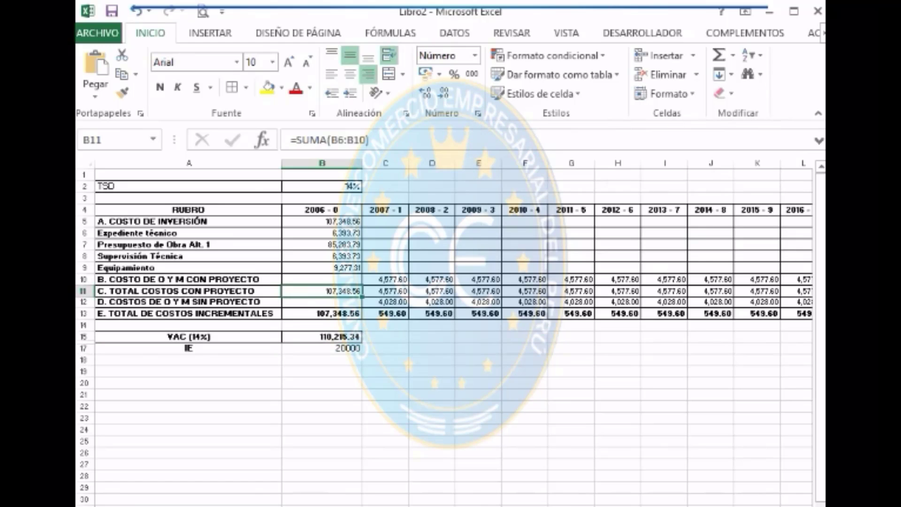
click(122, 92)
click(321, 348)
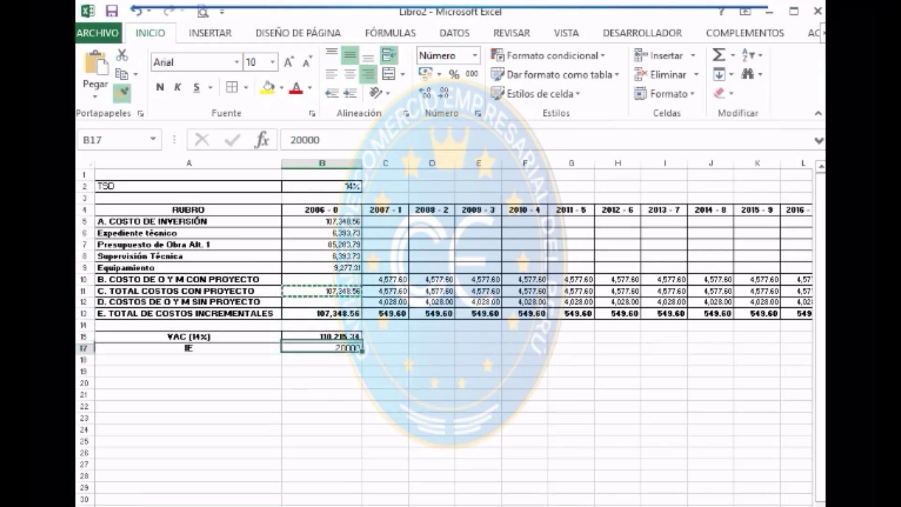
click(321, 371)
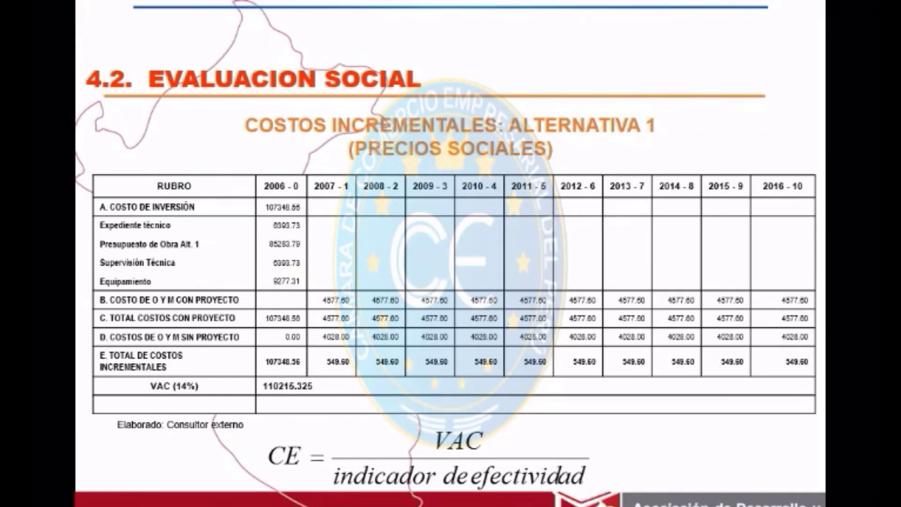
Enter the label C/E in A19, centred horizontally and vertically and in bold.
key(Right)
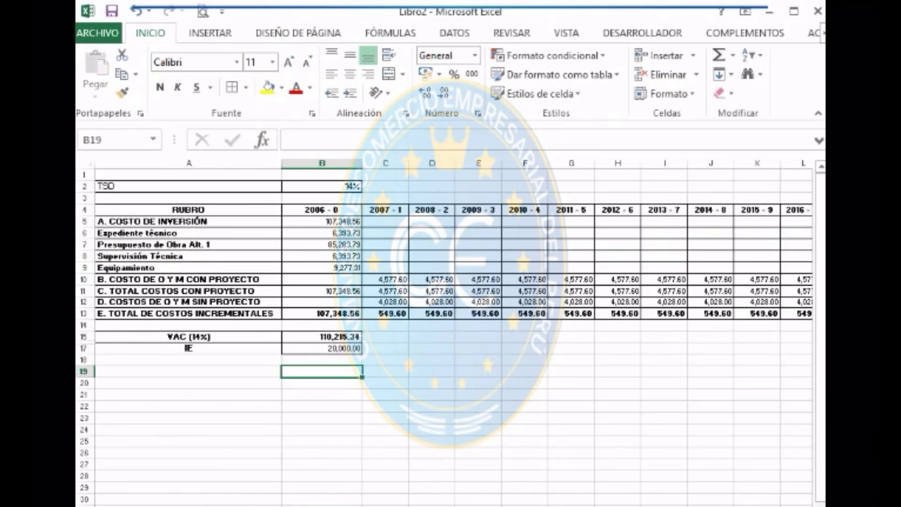
click(188, 370)
text(C)
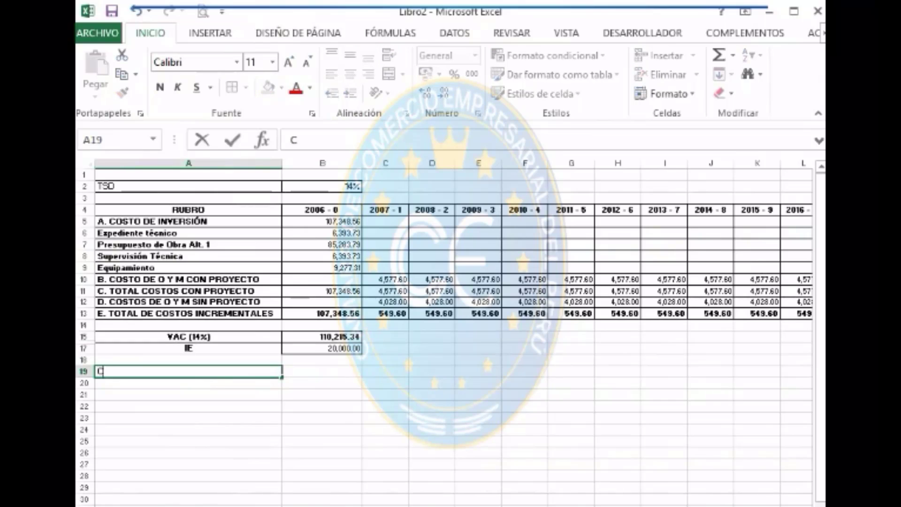
text(/E)
key(Return)
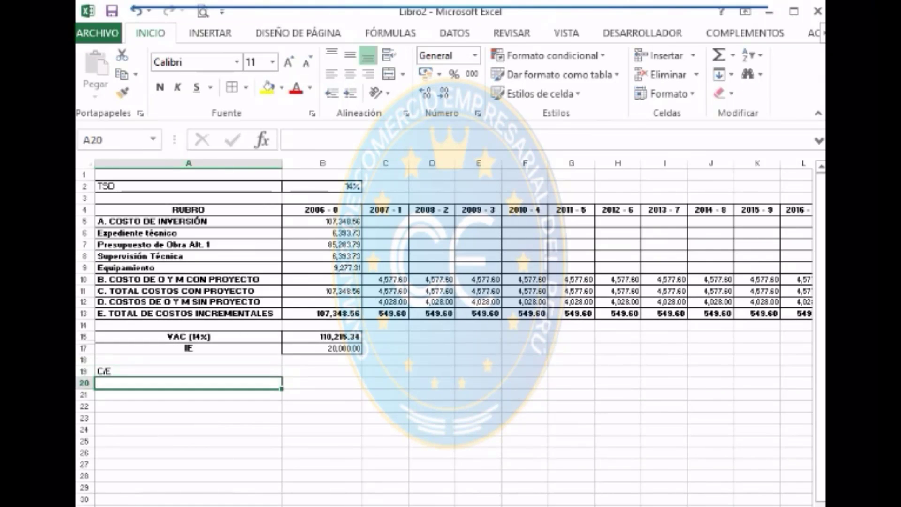
click(187, 371)
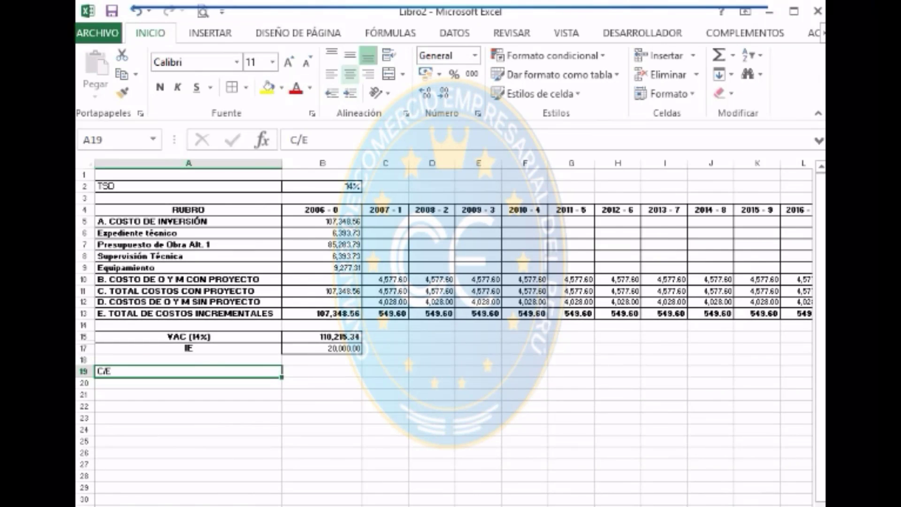
click(350, 74)
click(350, 55)
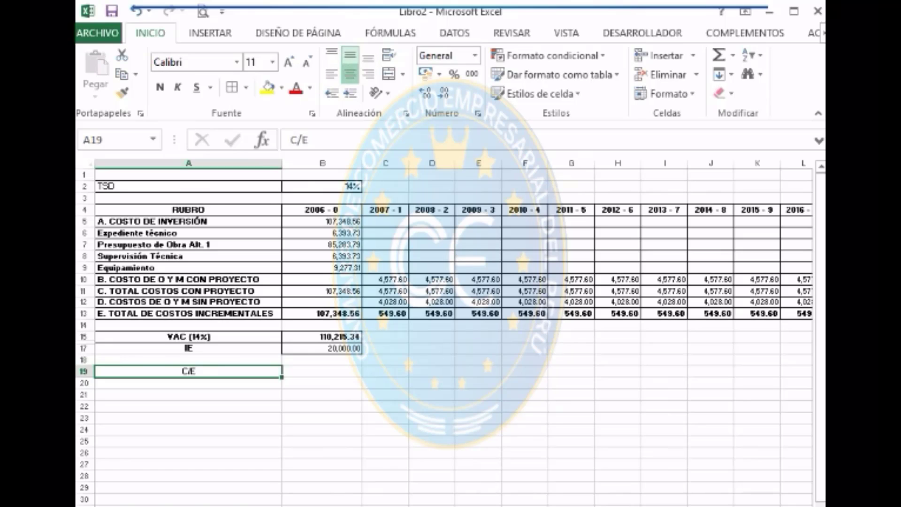
key(ctrl+n)
Calculate the C/E ratio in B19 by dividing VAC by IE with the formula =B15/B17.
click(322, 371)
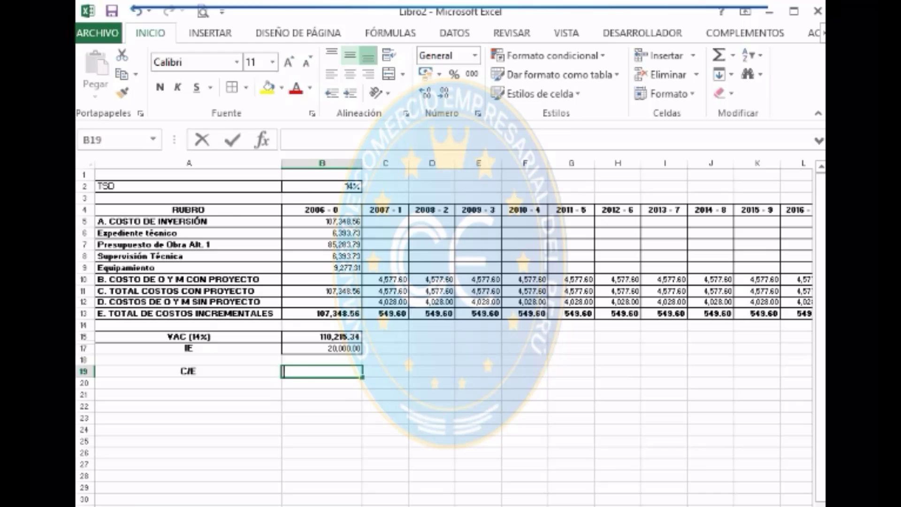
text(=)
key(Up)
key(Up)
key(Up)
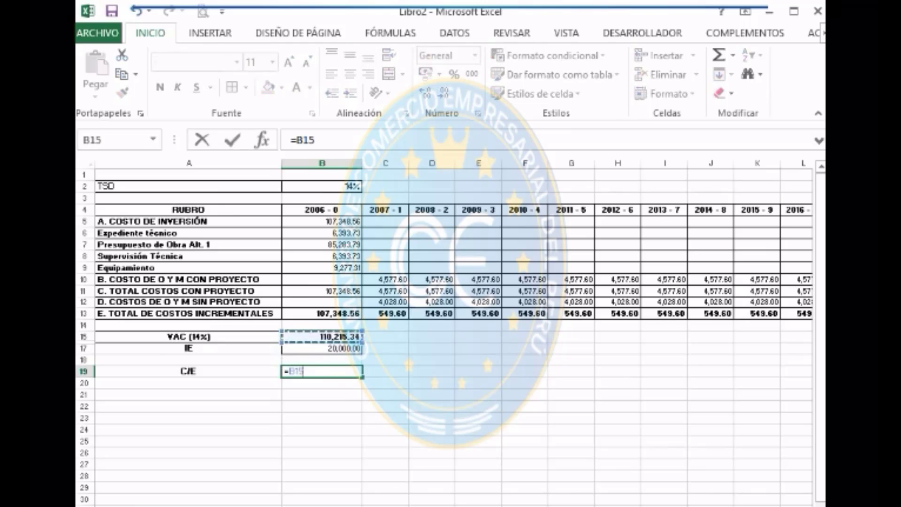
text(/)
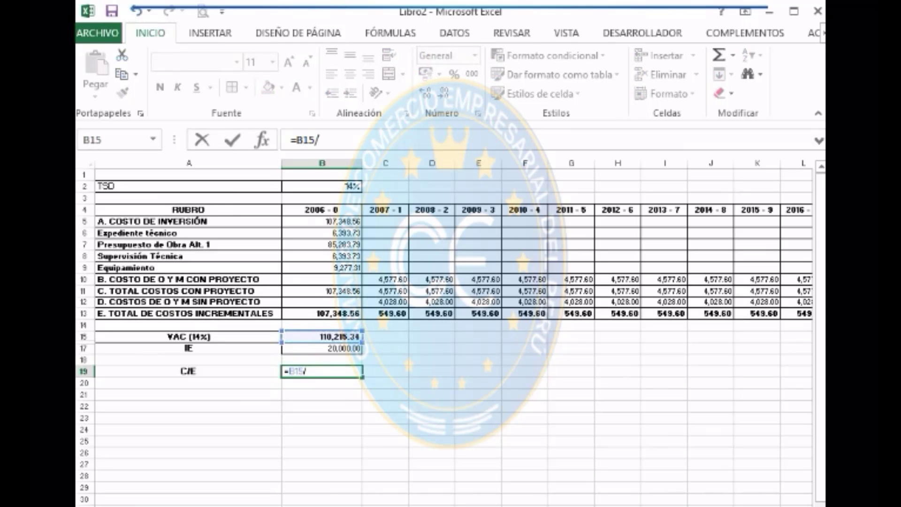
key(Down)
key(Up)
key(Up)
key(Up)
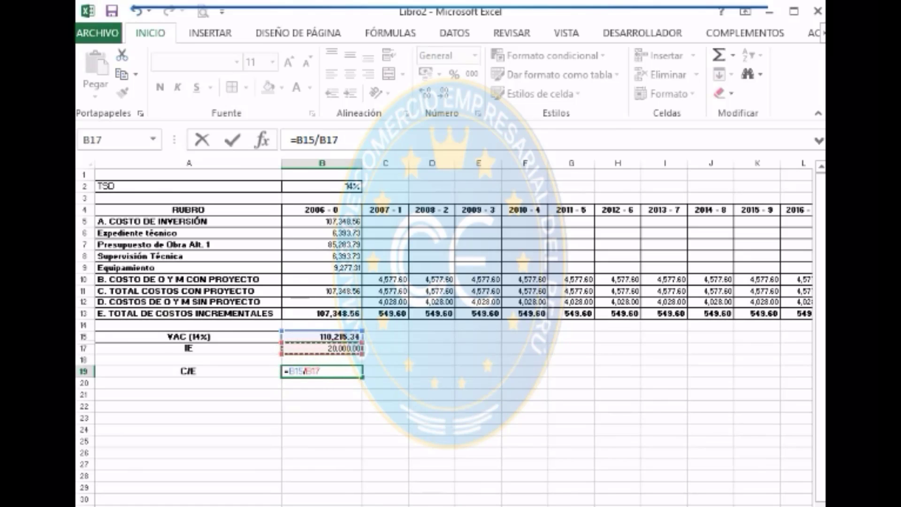
key(Return)
Confirm the C/E formula in B19 and reduce its number format to two decimal places.
key(Up)
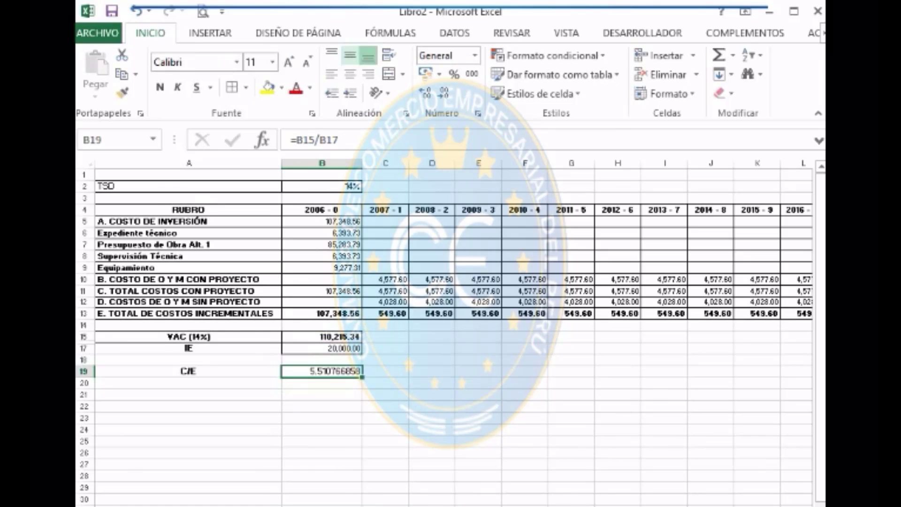
click(443, 93)
click(443, 93)
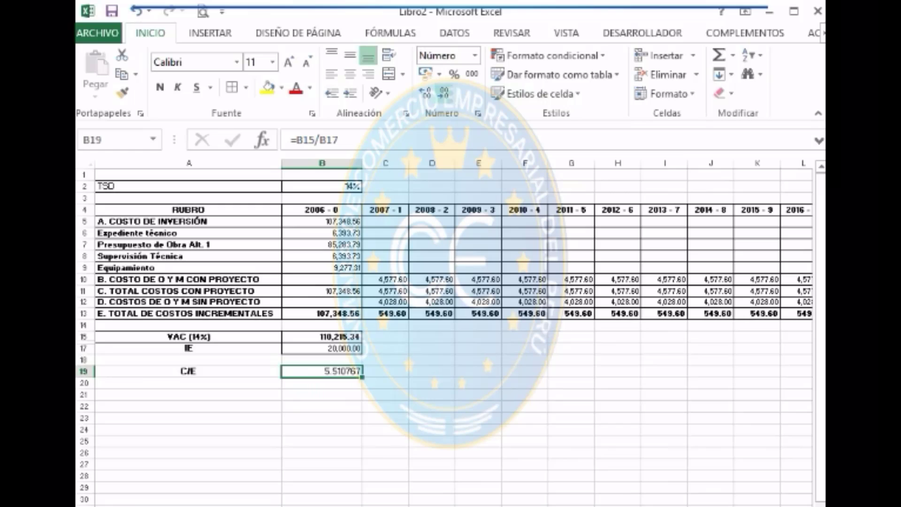
click(444, 93)
click(443, 93)
click(443, 93)
click(444, 93)
click(444, 93)
Enter the label LRC in A21 and the value 10 beside it in B21.
key(Down)
key(Left)
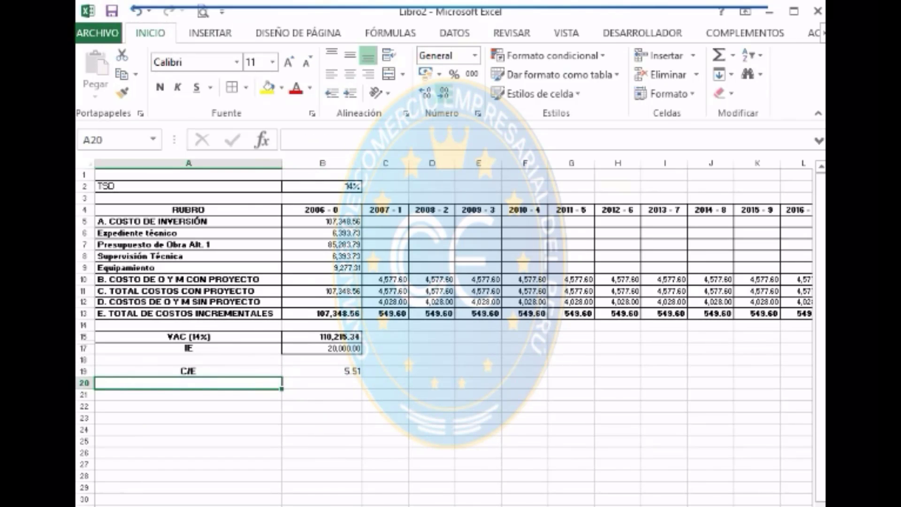
key(Down)
text(LR)
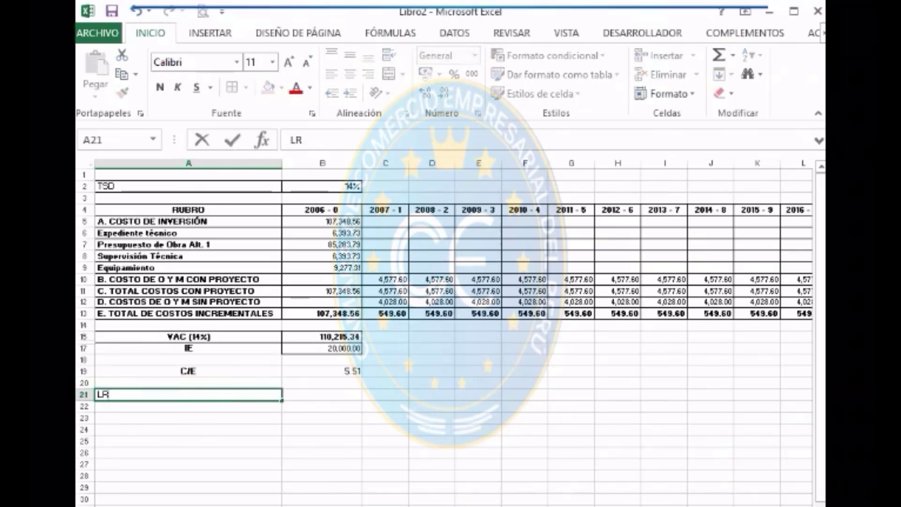
text(C)
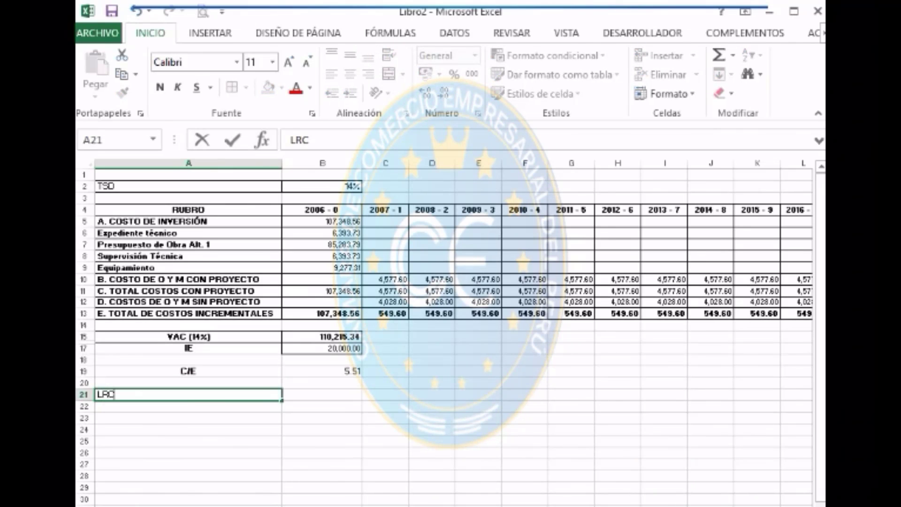
key(Tab)
text(10)
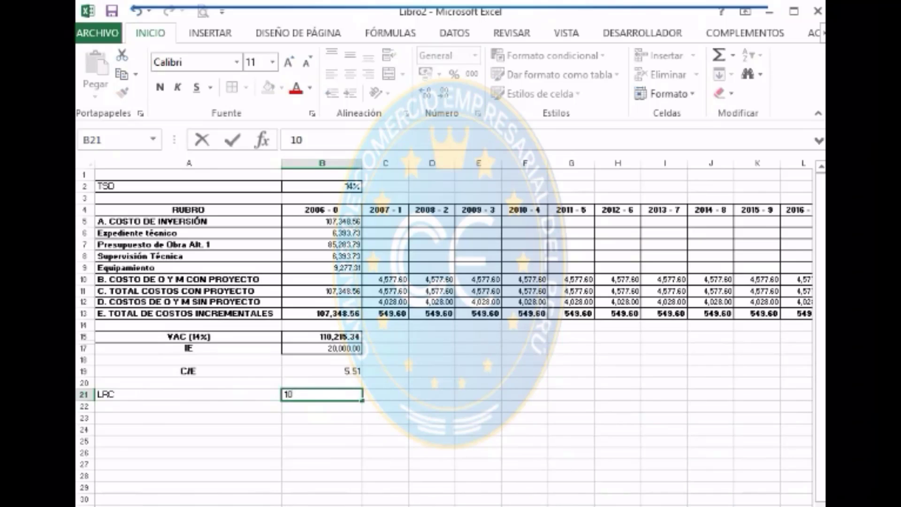
key(Return)
Centre the LRC label in A21 horizontally and vertically and make it bold.
click(188, 394)
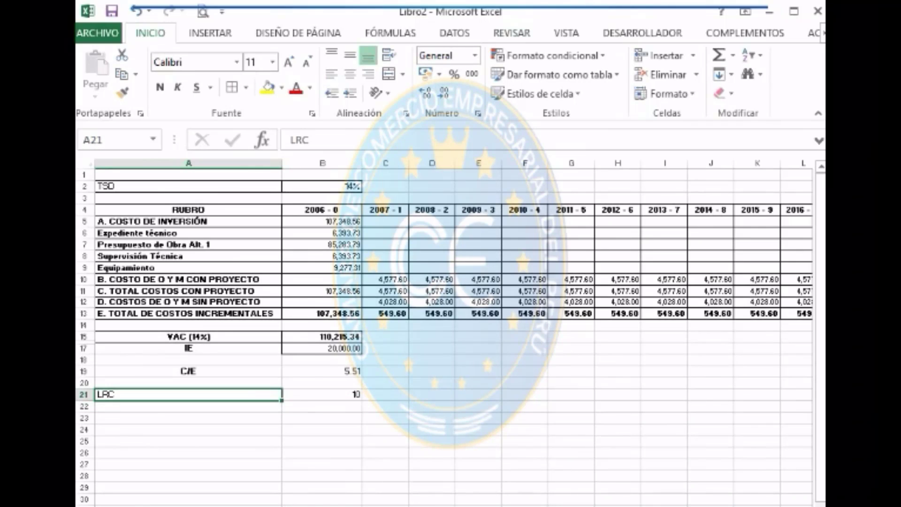
click(349, 56)
click(350, 74)
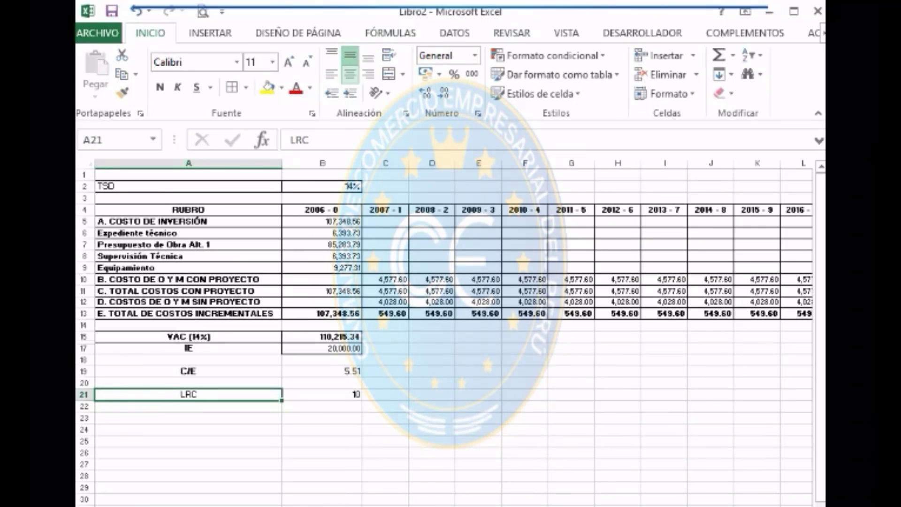
key(ctrl+n)
click(322, 394)
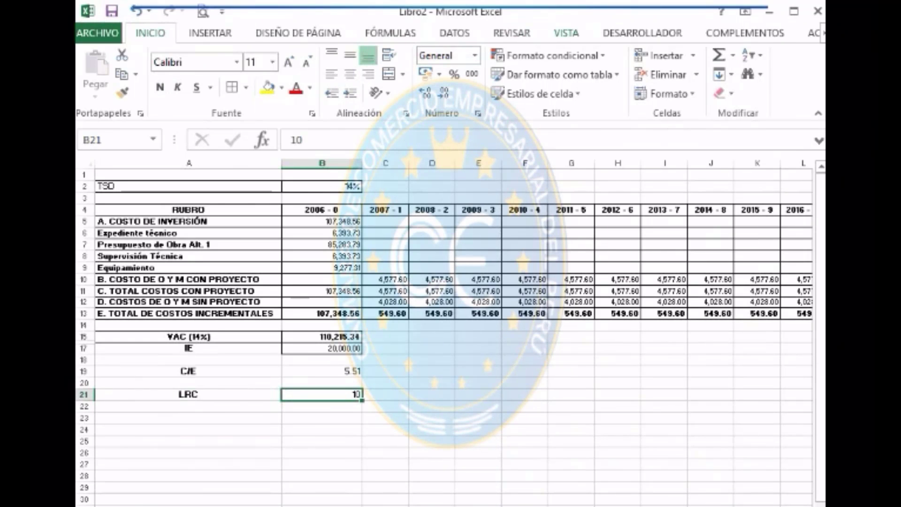
key(Down)
key(Down)
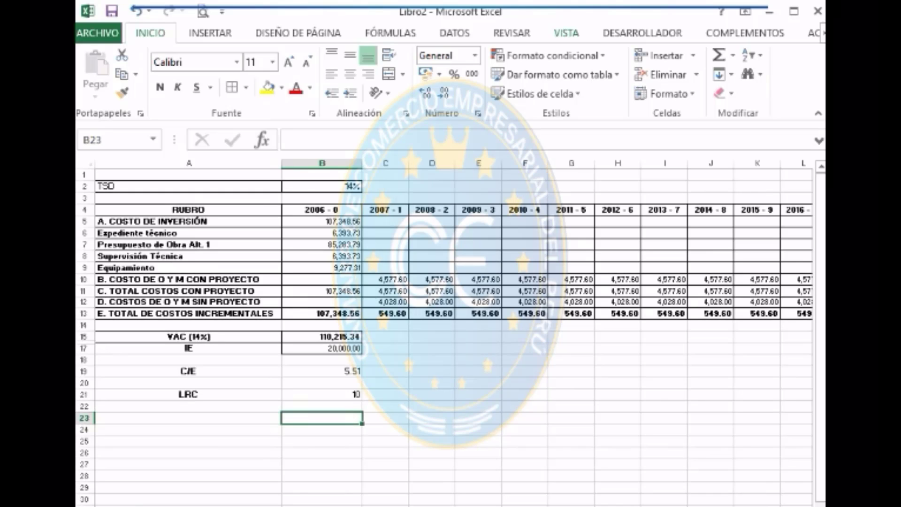
text(=)
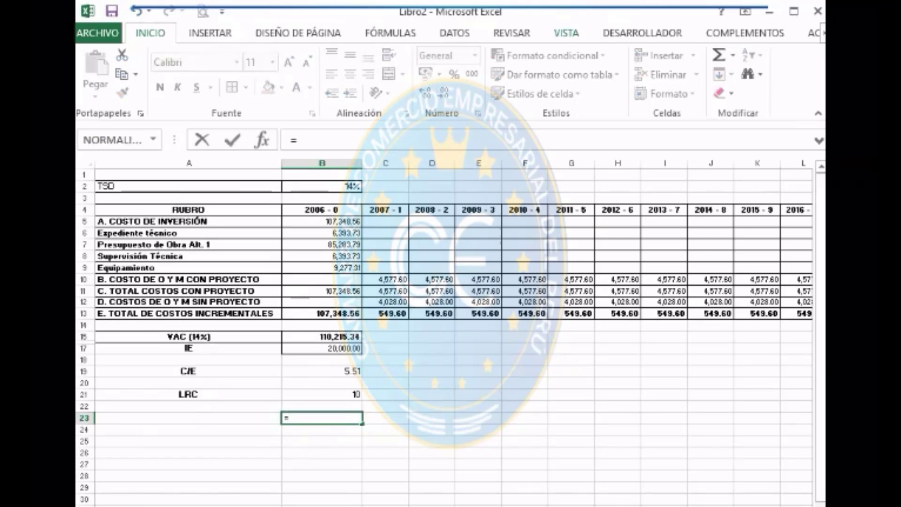
key(BackSpace)
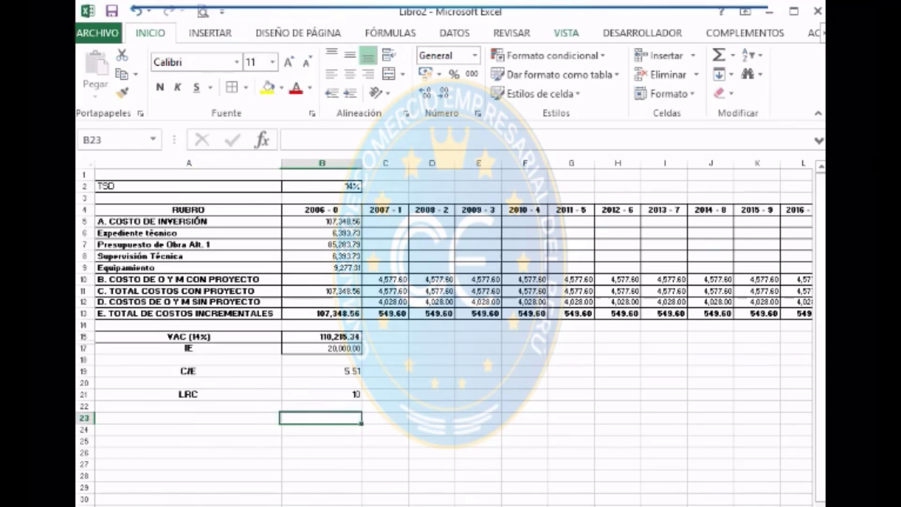
key(Up)
key(Up)
key(Up)
key(Up)
key(Right)
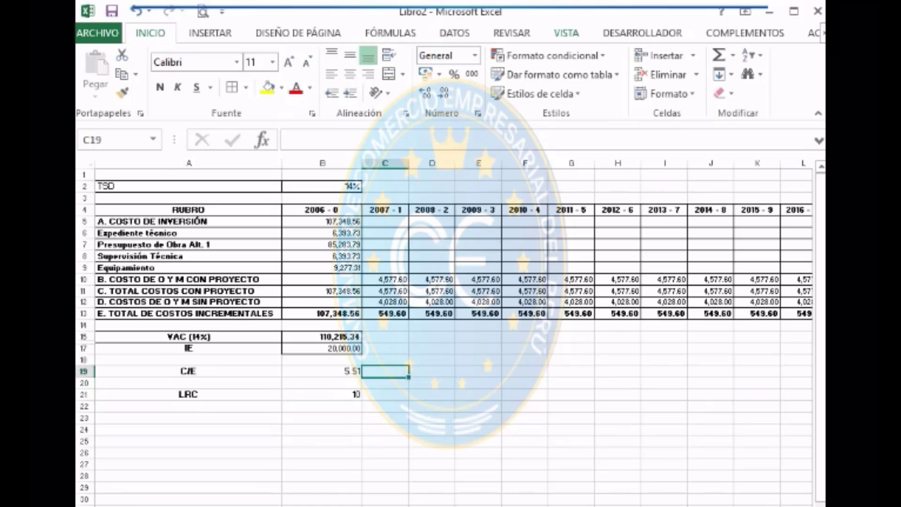
key(Right)
Apply all borders to the C/E row A19:B19 and to the IE row A17:B17.
key(Left)
key(Left)
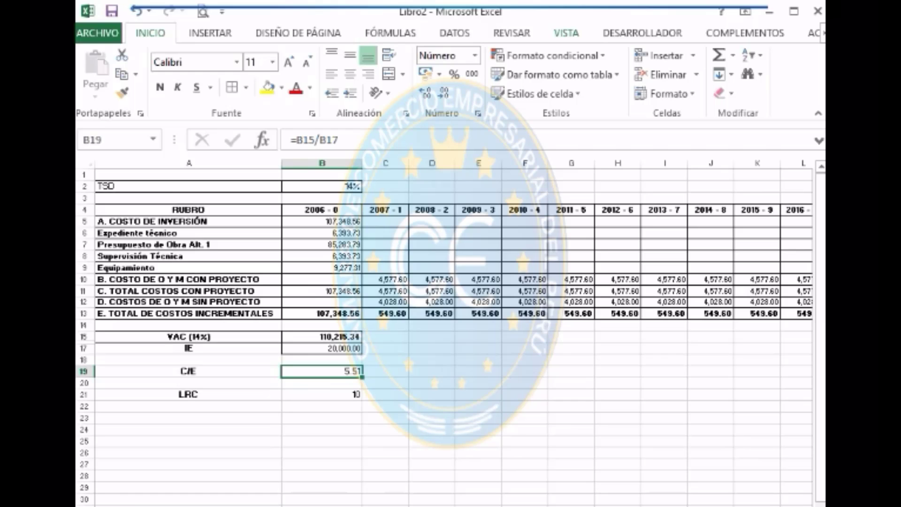
key(Left)
key(shift+Right)
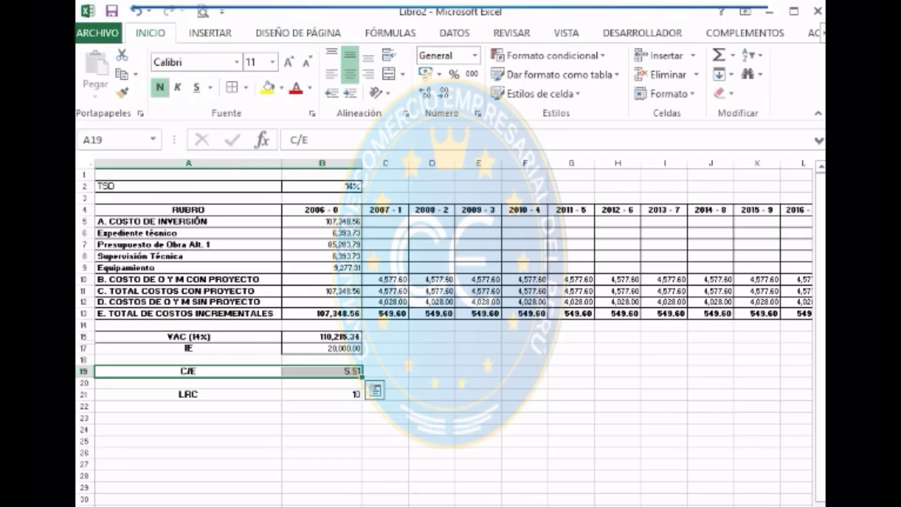
key(Up)
key(Up)
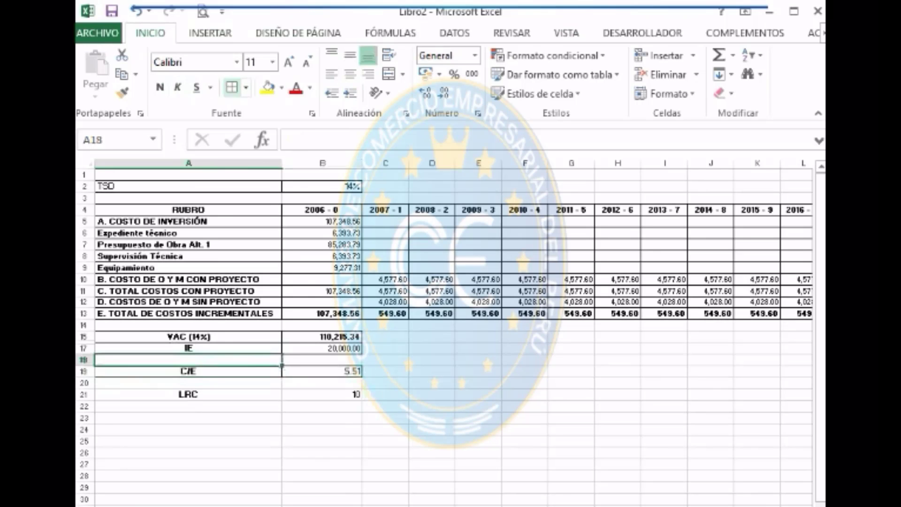
key(shift+Right)
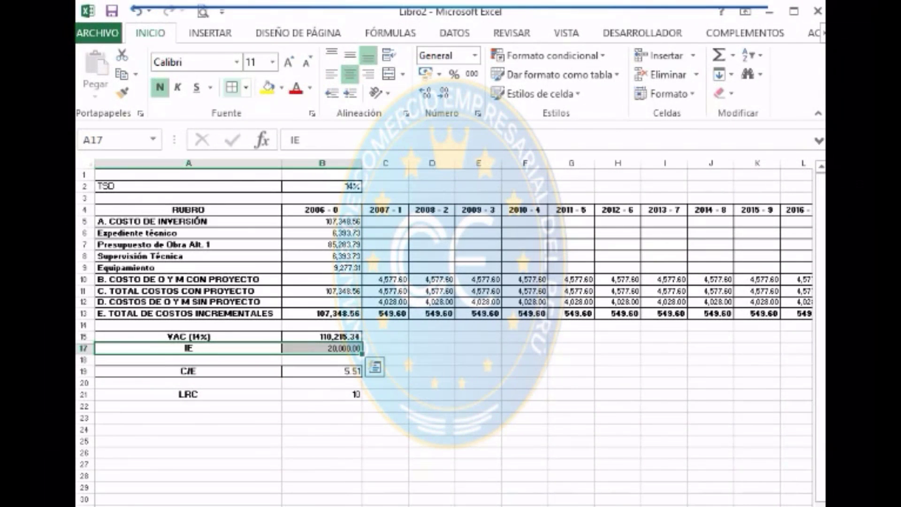
Apply all borders to the LRC row A21:B21.
key(Down)
key(Down)
key(Down)
key(Down)
key(shift+Right)
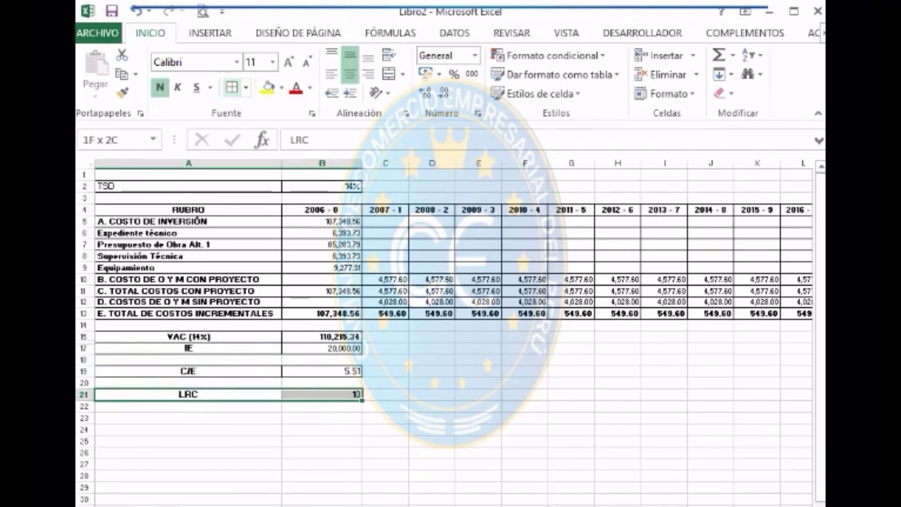
click(231, 87)
key(Down)
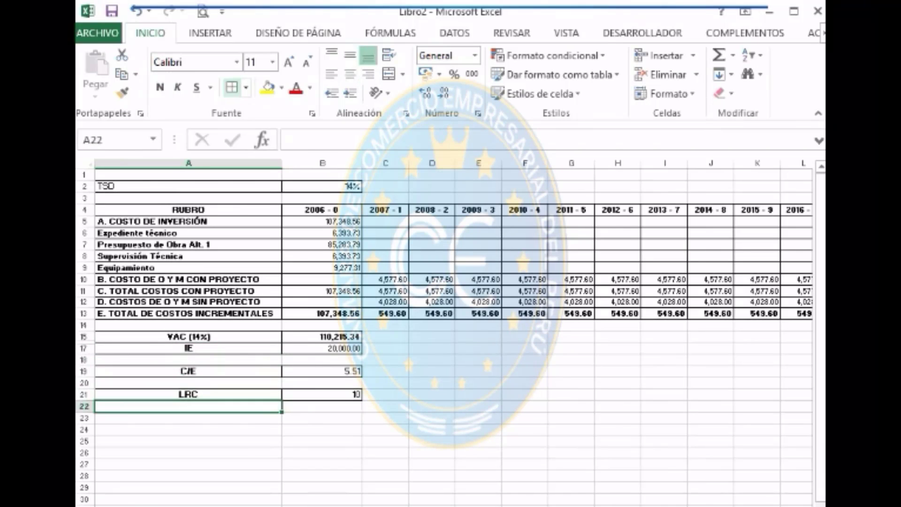
Enter the comparison sign < in B20, between the C/E and LRC values, centred horizontally and vertically.
key(Up)
key(Up)
key(Right)
text(<)
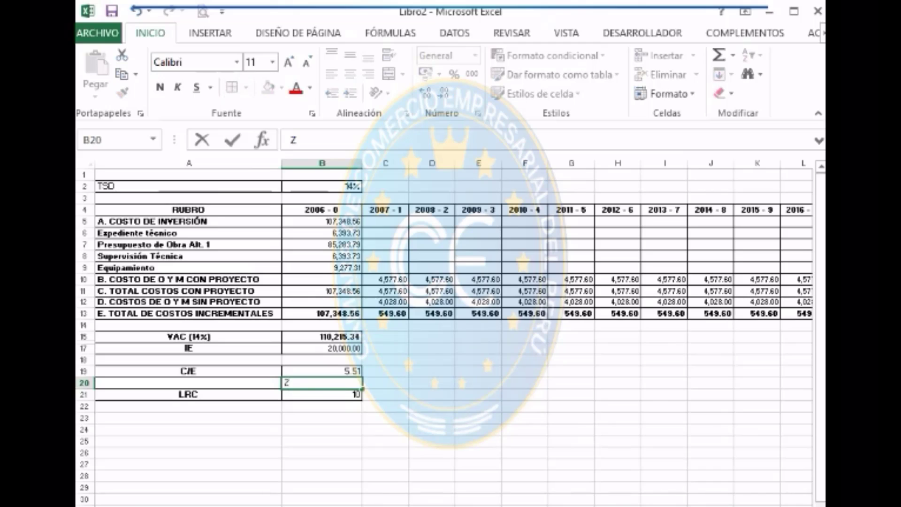
key(ctrl+Return)
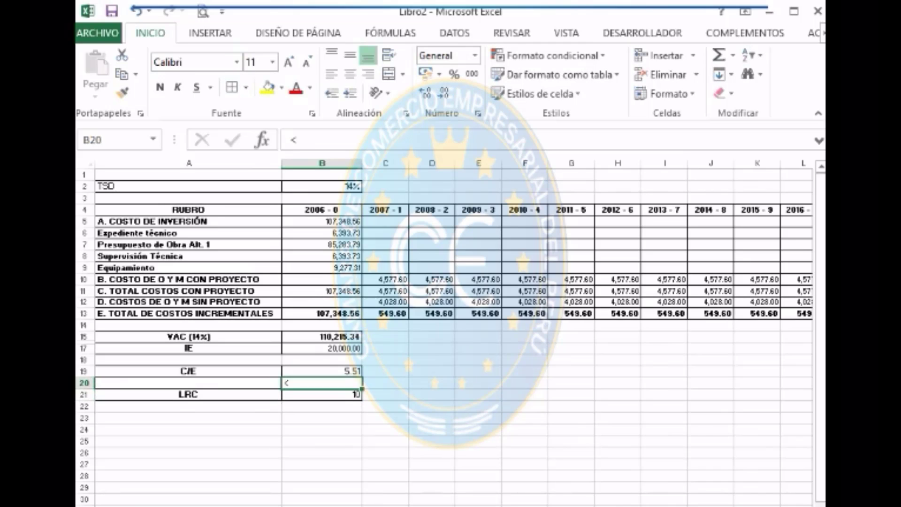
click(350, 55)
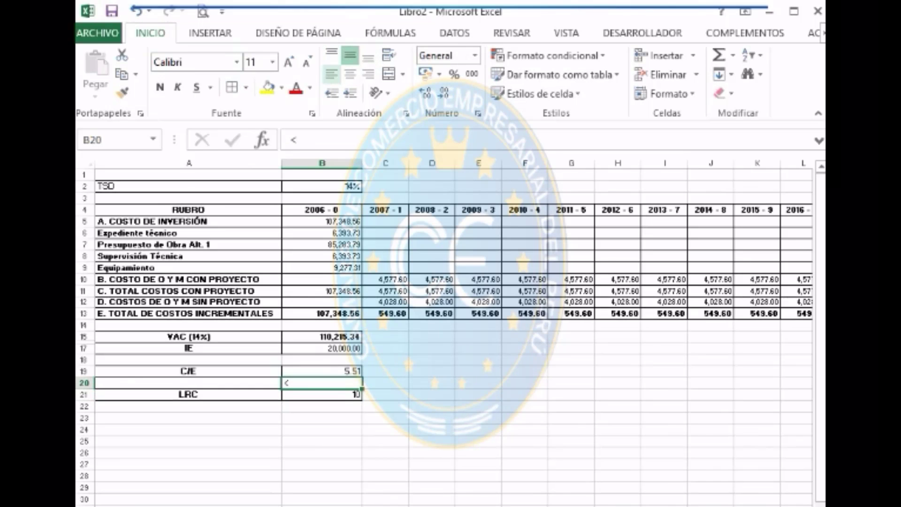
key(alt+h)
key(a)
key(c)
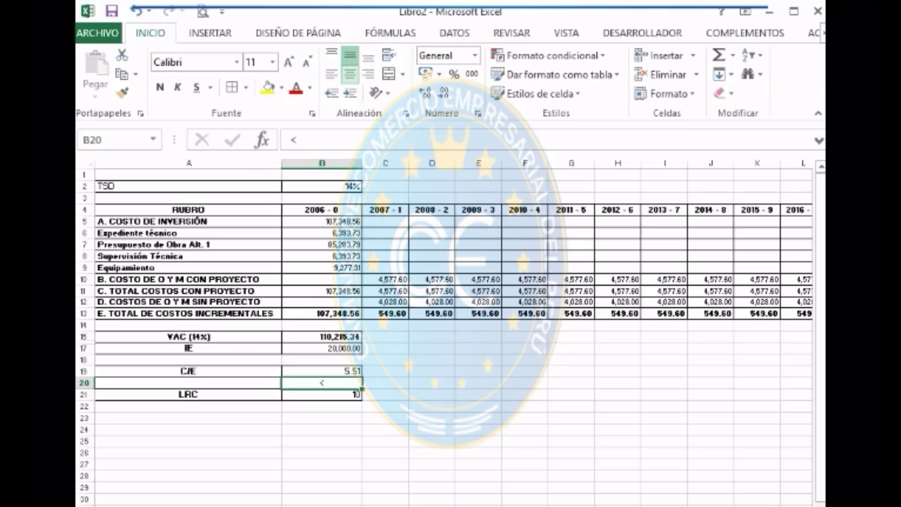
Format the LRC value in B21 with two decimal places.
click(322, 394)
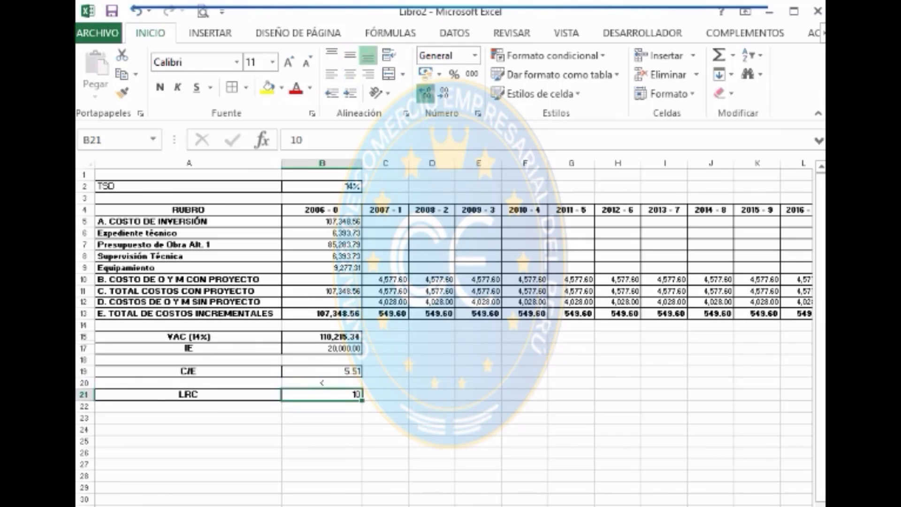
click(425, 92)
click(425, 93)
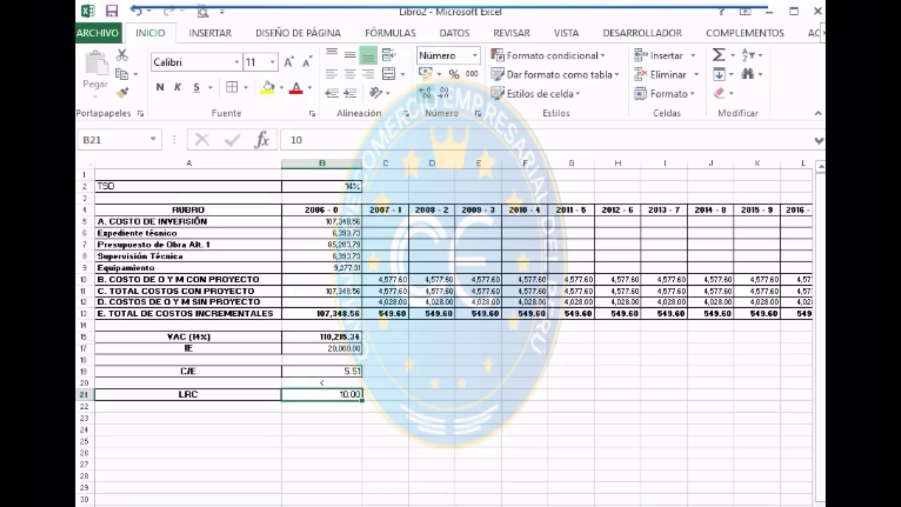
key(Right)
key(Right)
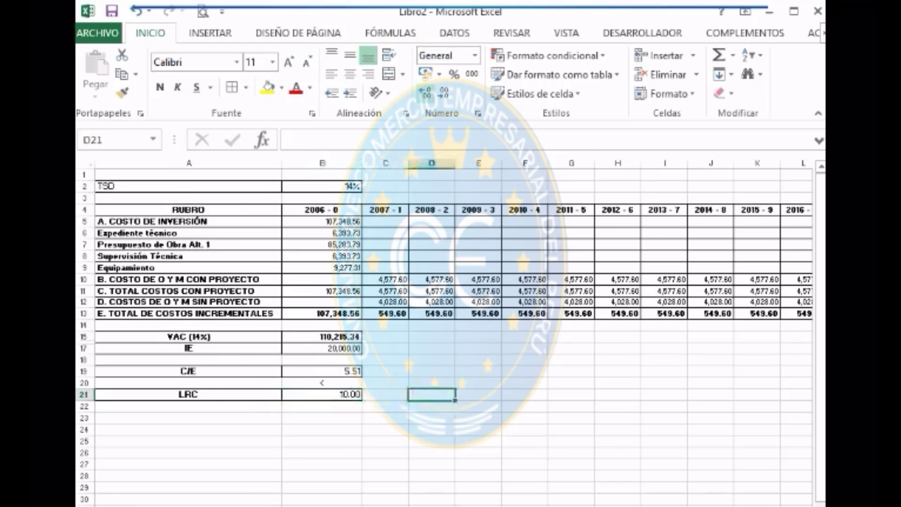